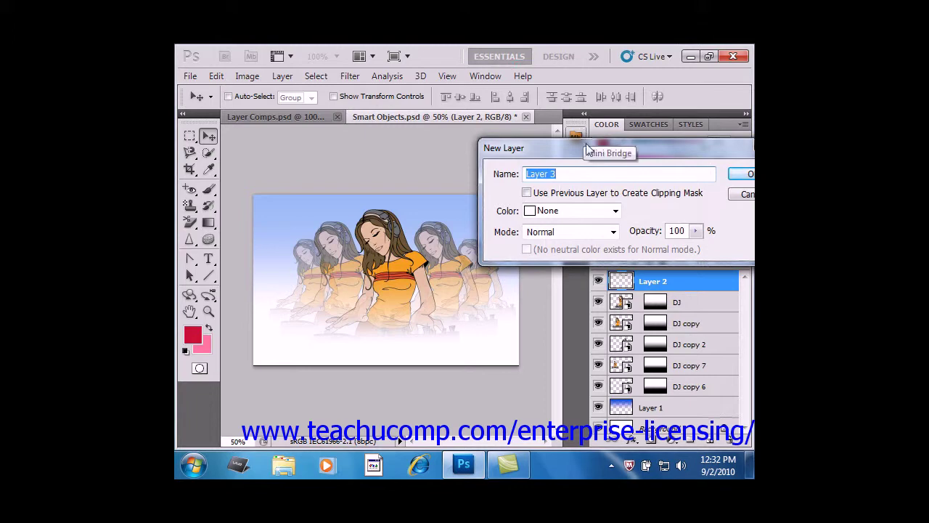
Step: Create a new layer above Layer 2 with a Red color label, keeping Normal mode and 100% opacity
{"action": "left_click_drag", "start_coordinate": [603, 149], "coordinate": [409, 145]}
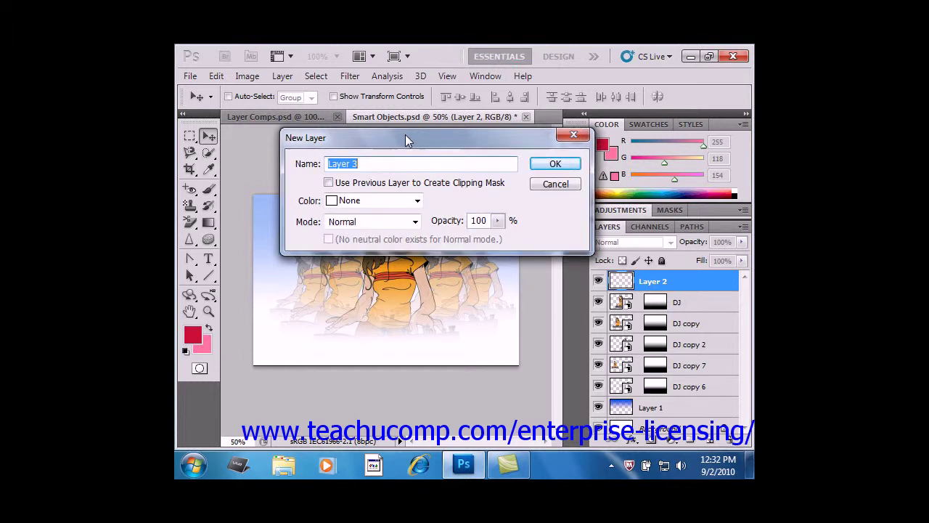
{"action": "left_click", "coordinate": [379, 166]}
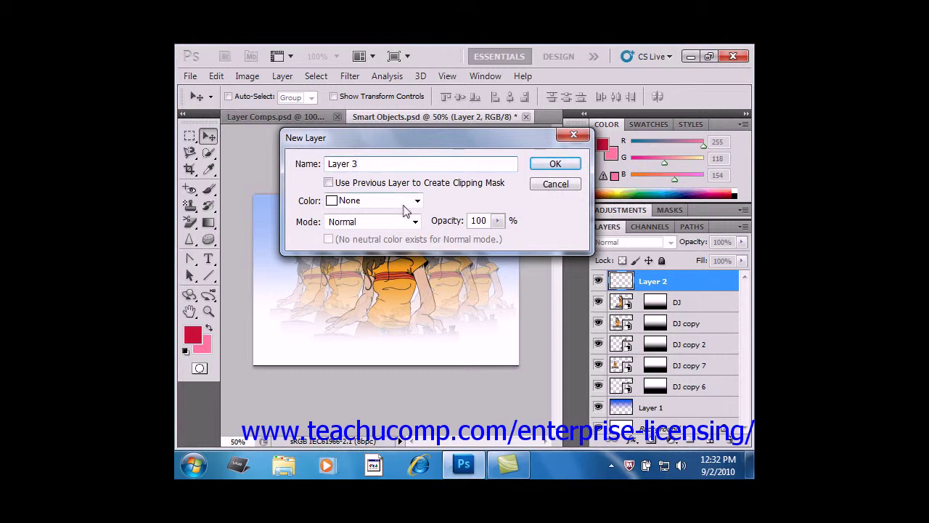
{"action": "left_click", "coordinate": [419, 200]}
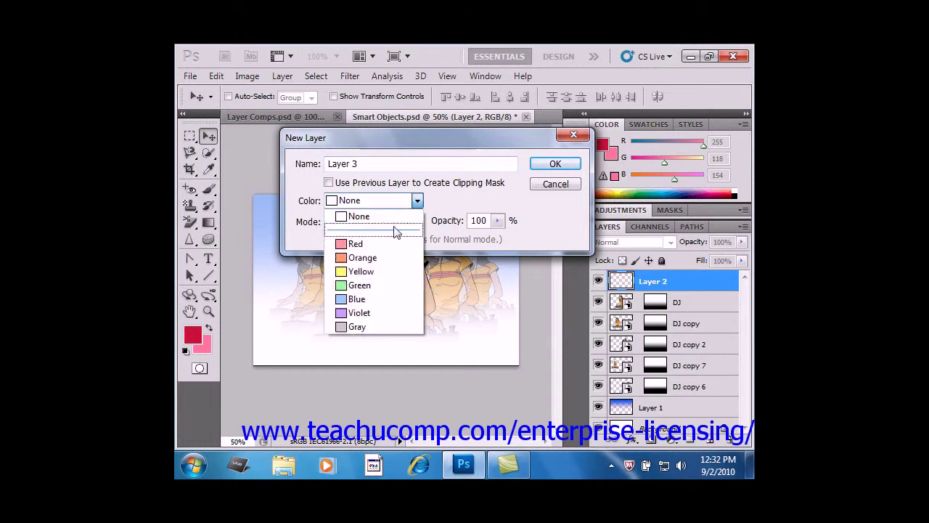
{"action": "left_click", "coordinate": [355, 243]}
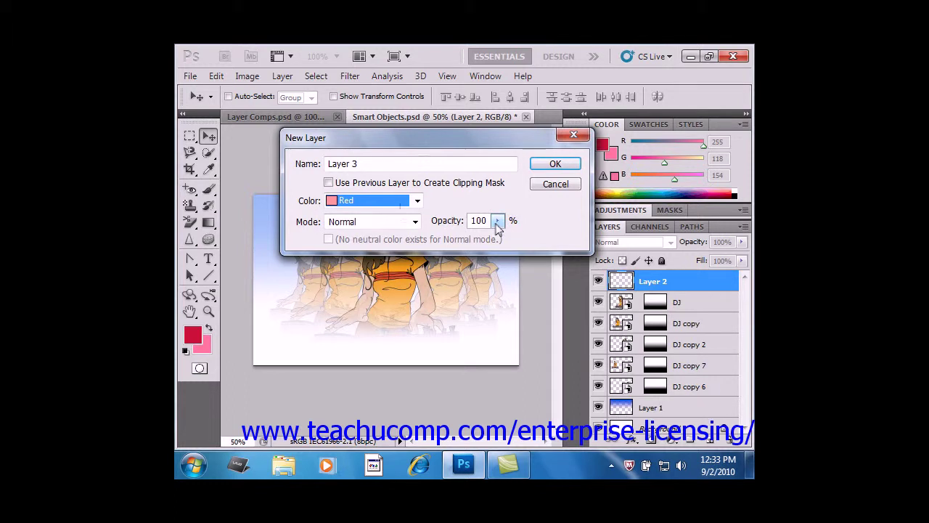
{"action": "left_click", "coordinate": [556, 166]}
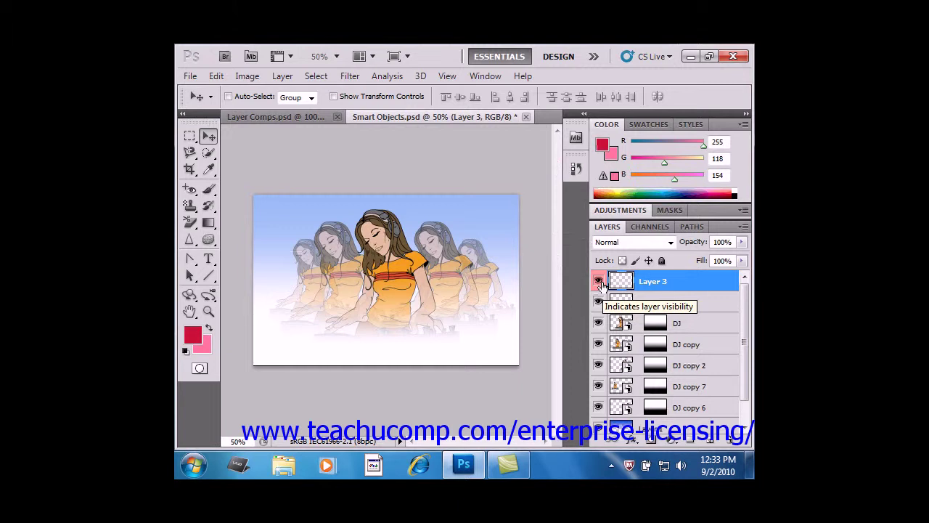
Step: Convert the locked Background into a regular layer named "New Layer"
{"action": "left_click_drag", "start_coordinate": [744, 349], "coordinate": [740, 353]}
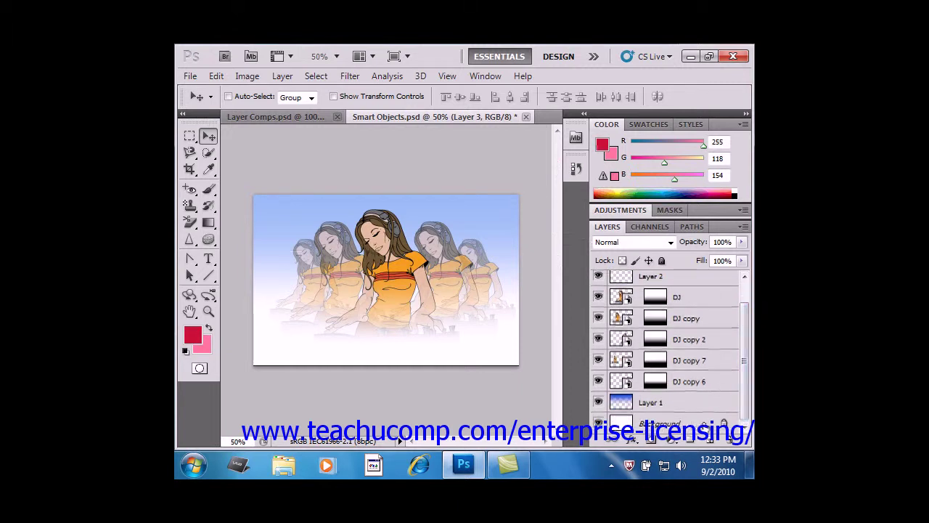
{"action": "left_click", "coordinate": [701, 424]}
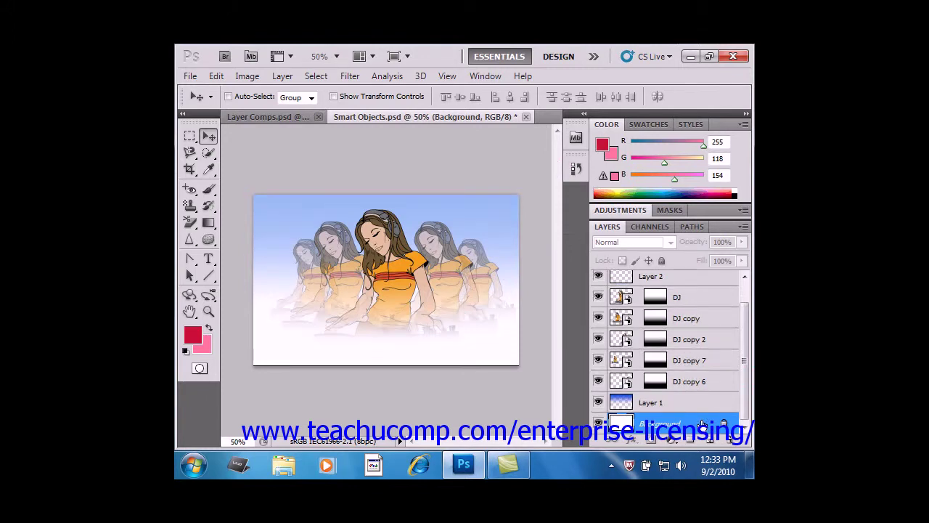
{"action": "left_click", "coordinate": [283, 77]}
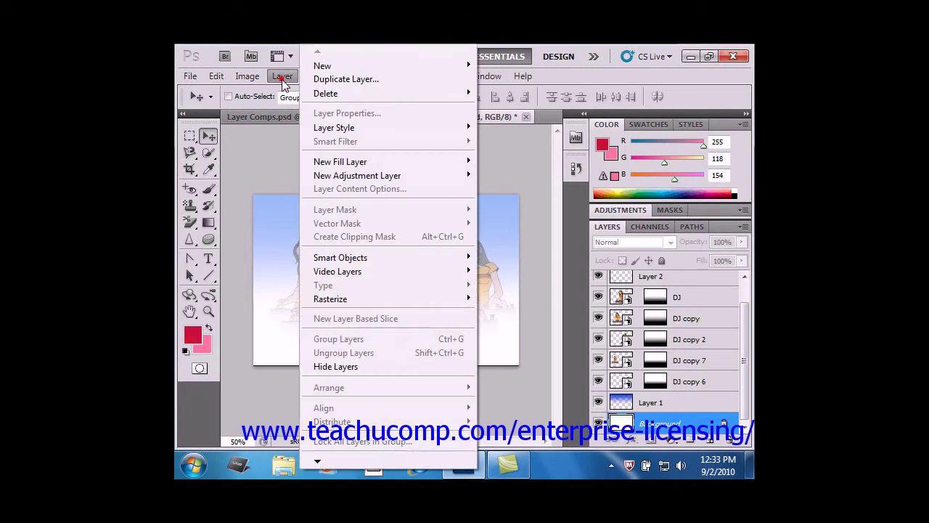
{"action": "mouse_move", "coordinate": [359, 67]}
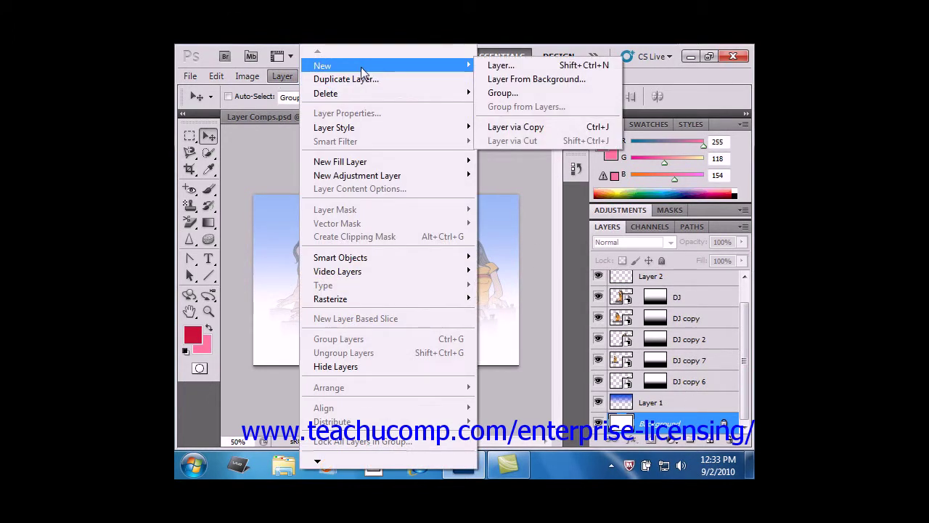
{"action": "left_click", "coordinate": [519, 80]}
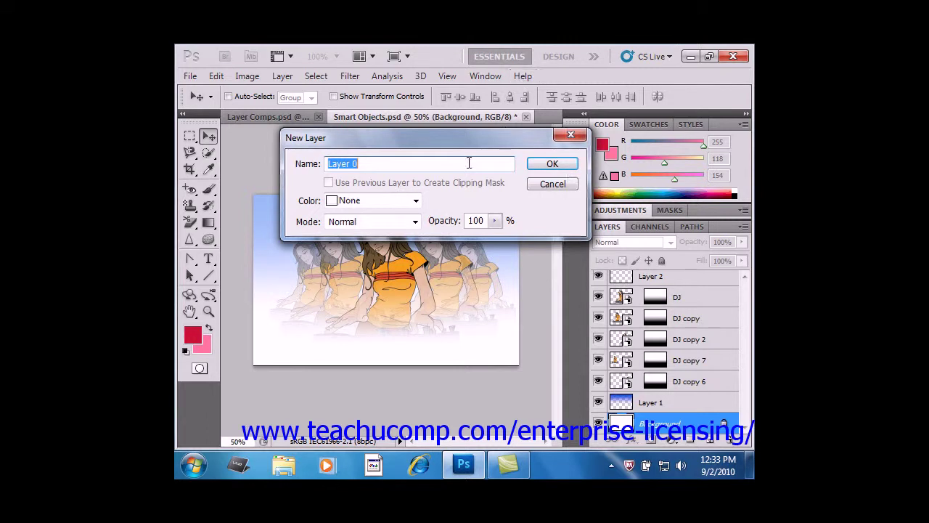
{"action": "left_click", "coordinate": [436, 166]}
{"action": "left_click_drag", "start_coordinate": [413, 164], "coordinate": [301, 161]}
{"action": "type", "text": "New Layer"}
{"action": "left_click", "coordinate": [559, 165]}
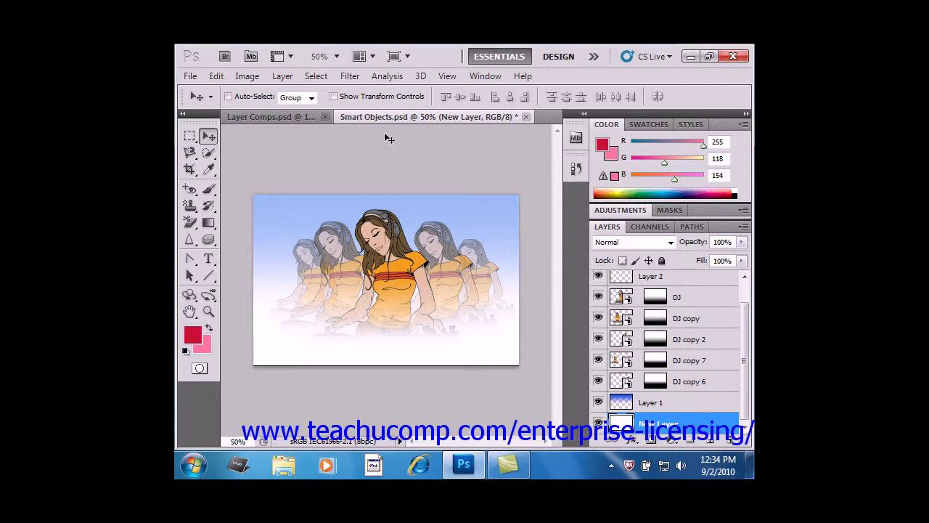
Step: Convert the layer named "New Layer" back into the document's Background
{"action": "left_click", "coordinate": [282, 75]}
{"action": "mouse_move", "coordinate": [326, 66]}
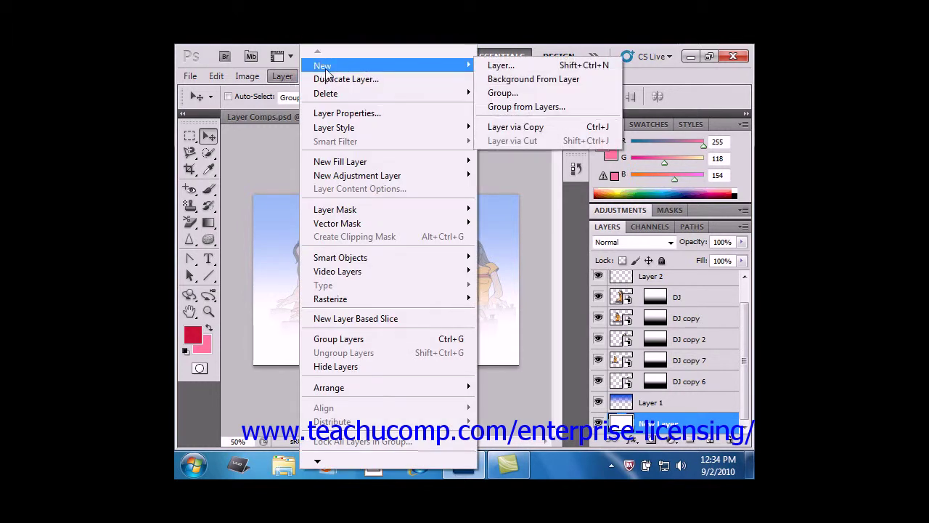
{"action": "left_click", "coordinate": [512, 79]}
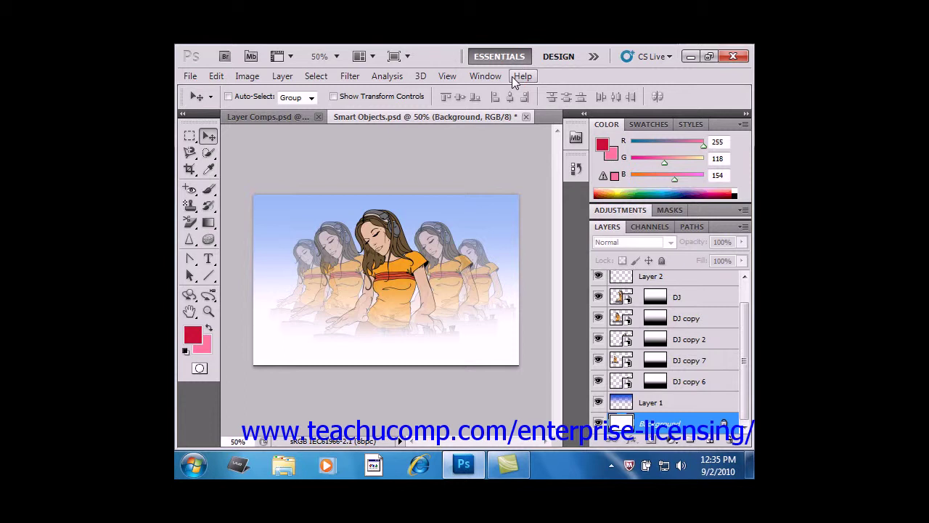
Step: Create two empty layer groups directly above the Background, keeping Pass Through mode and 100% opacity
{"action": "left_click", "coordinate": [695, 442]}
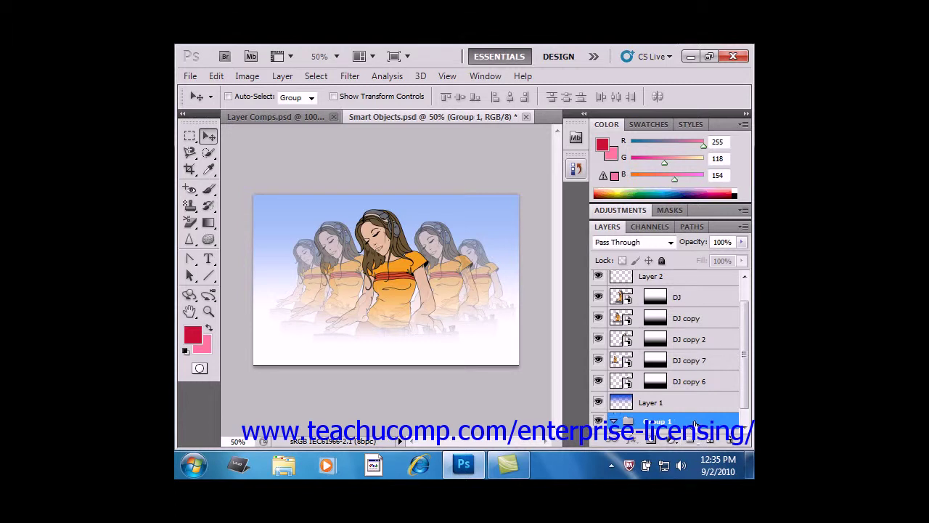
{"action": "left_click", "coordinate": [286, 77]}
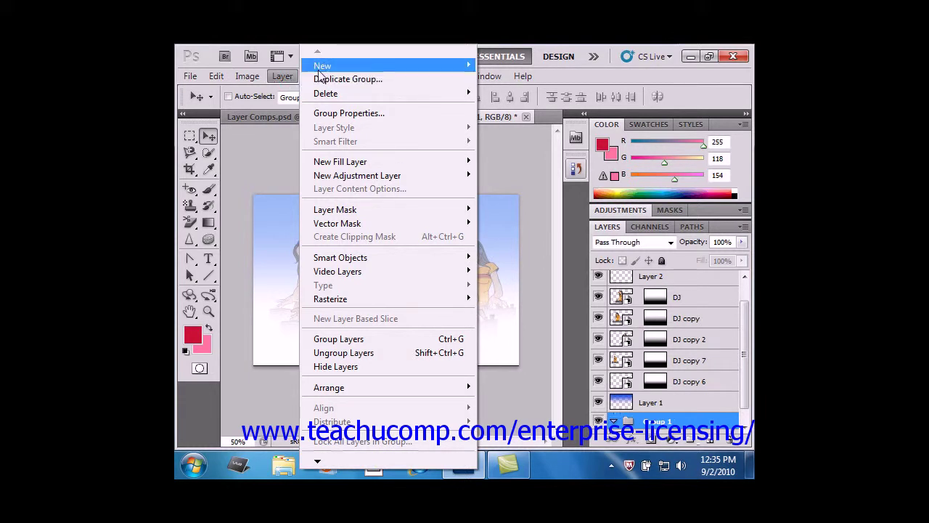
{"action": "mouse_move", "coordinate": [320, 76]}
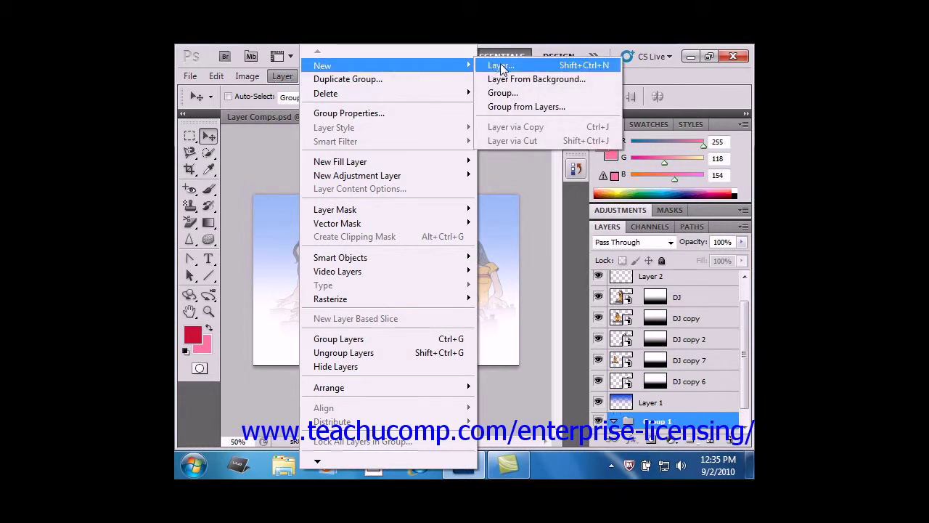
{"action": "left_click", "coordinate": [503, 93]}
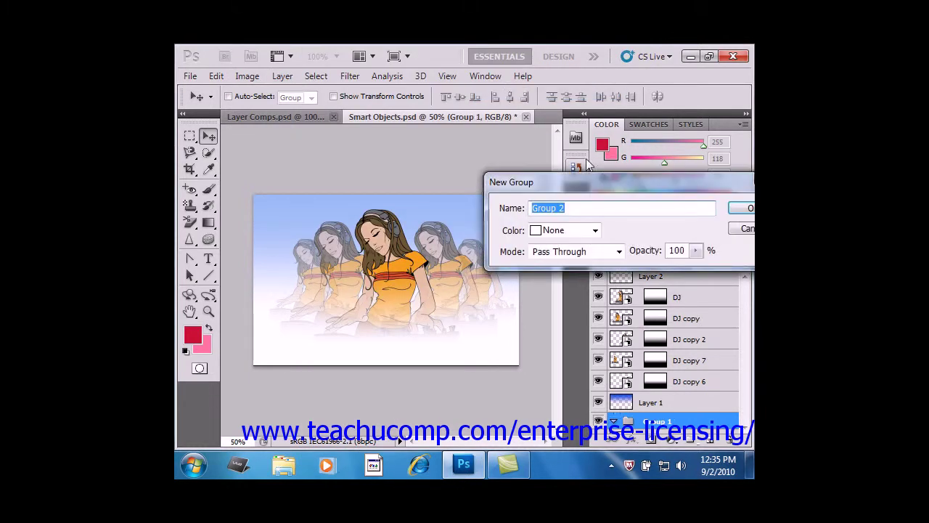
{"action": "left_click_drag", "start_coordinate": [621, 177], "coordinate": [483, 134]}
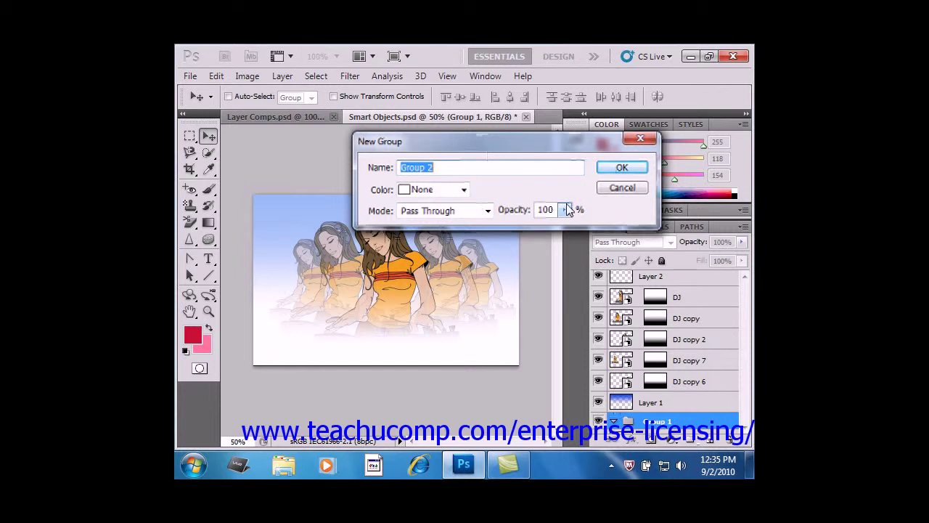
{"action": "left_click", "coordinate": [618, 167]}
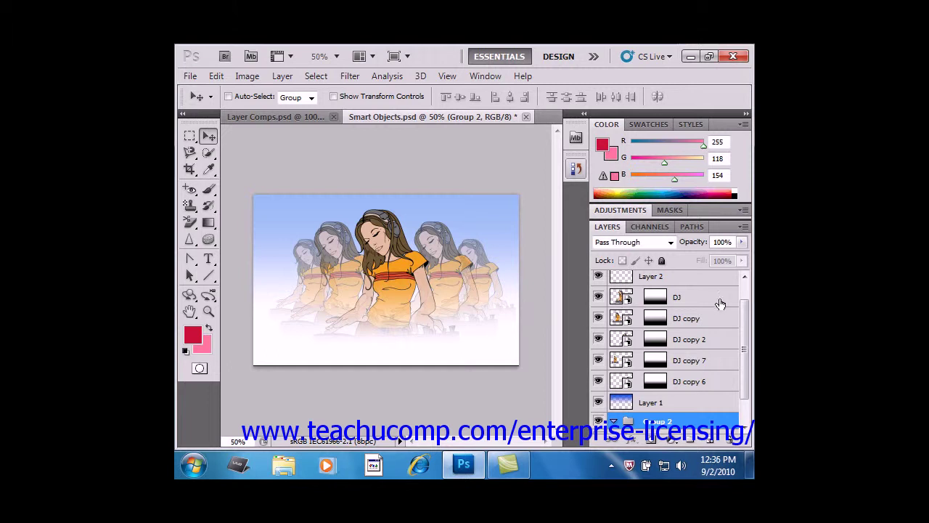
Step: Look through the layer stack, select Group 1 and Group 2 in turn, and collapse and re-expand Group 2
{"action": "left_click_drag", "start_coordinate": [745, 309], "coordinate": [746, 284]}
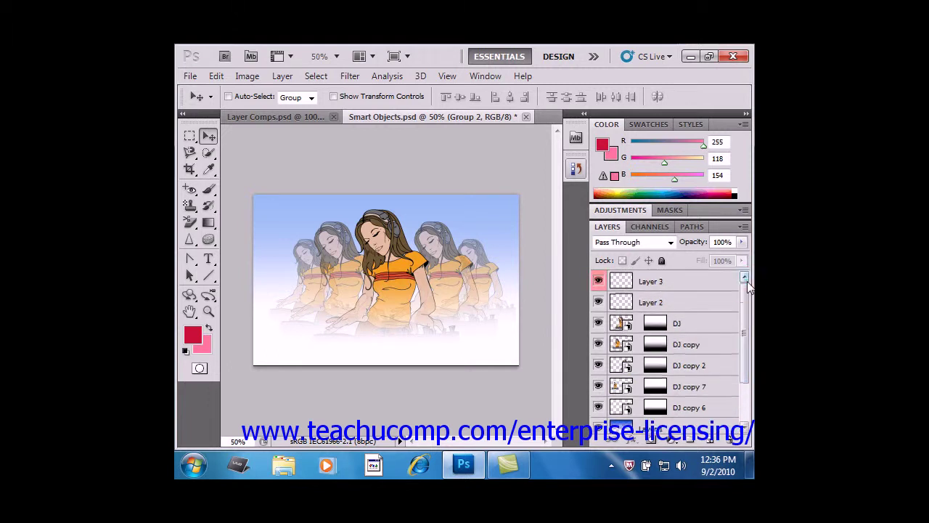
{"action": "left_click_drag", "start_coordinate": [747, 282], "coordinate": [748, 325]}
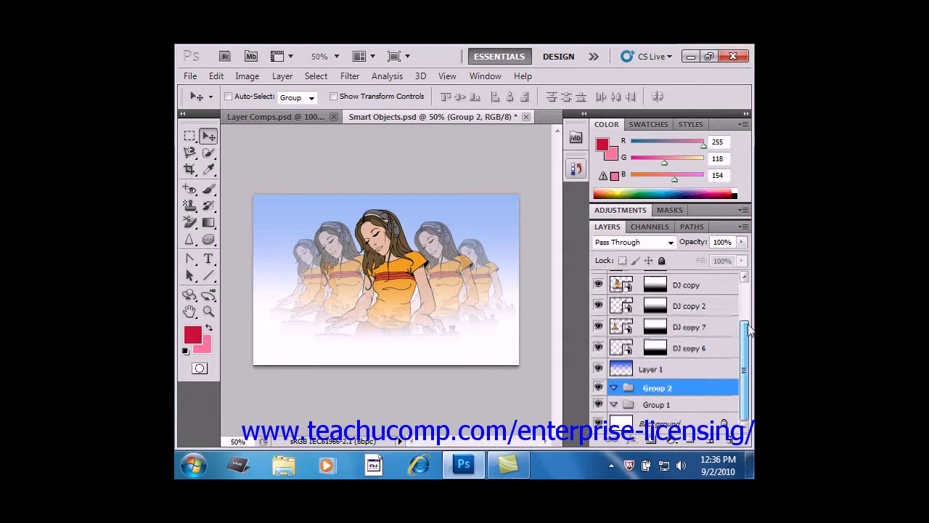
{"action": "left_click", "coordinate": [704, 406]}
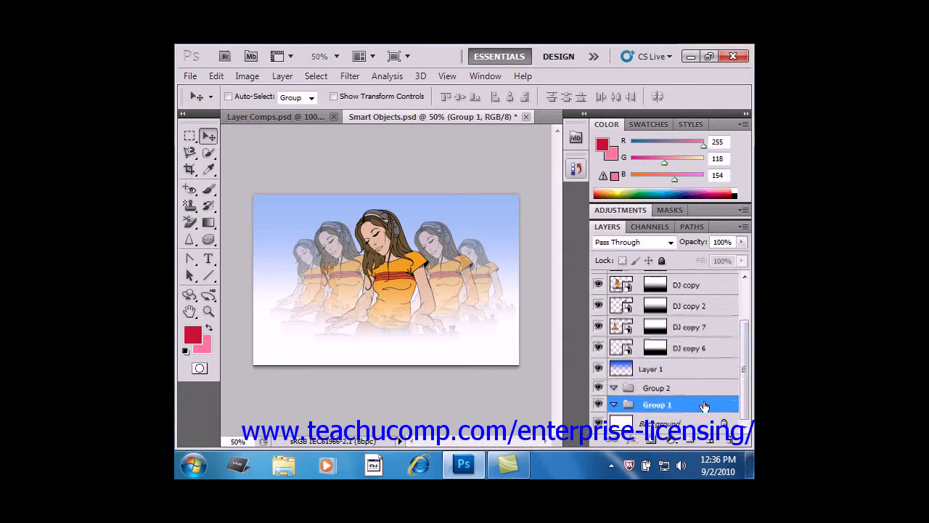
{"action": "left_click_drag", "start_coordinate": [702, 404], "coordinate": [701, 390]}
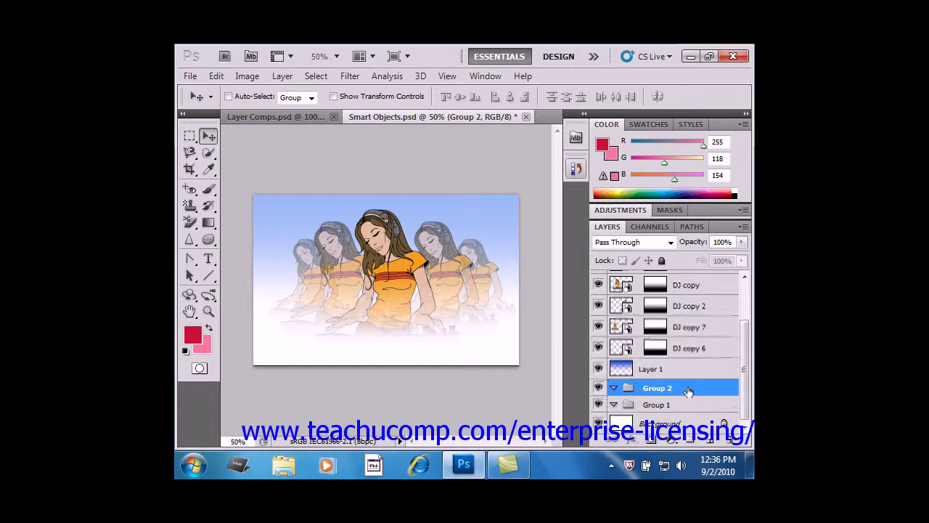
{"action": "left_click", "coordinate": [615, 390]}
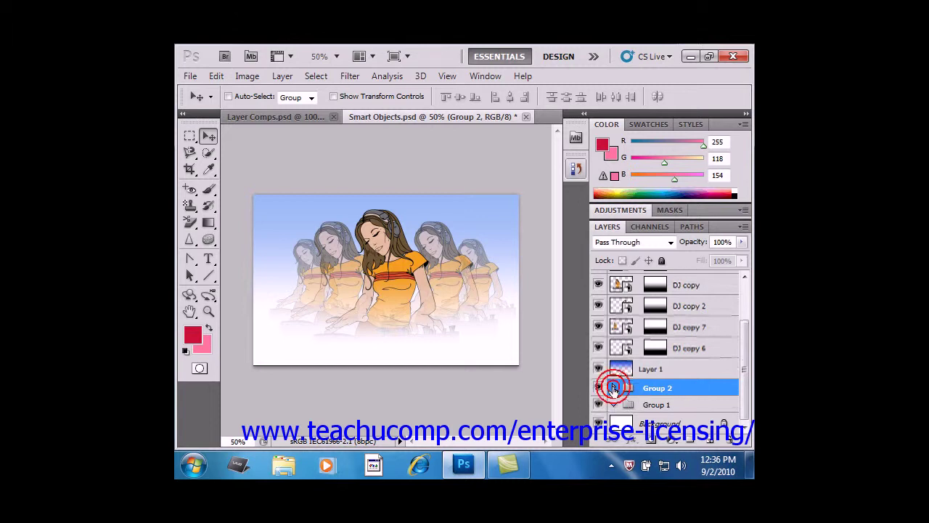
{"action": "left_click", "coordinate": [614, 390]}
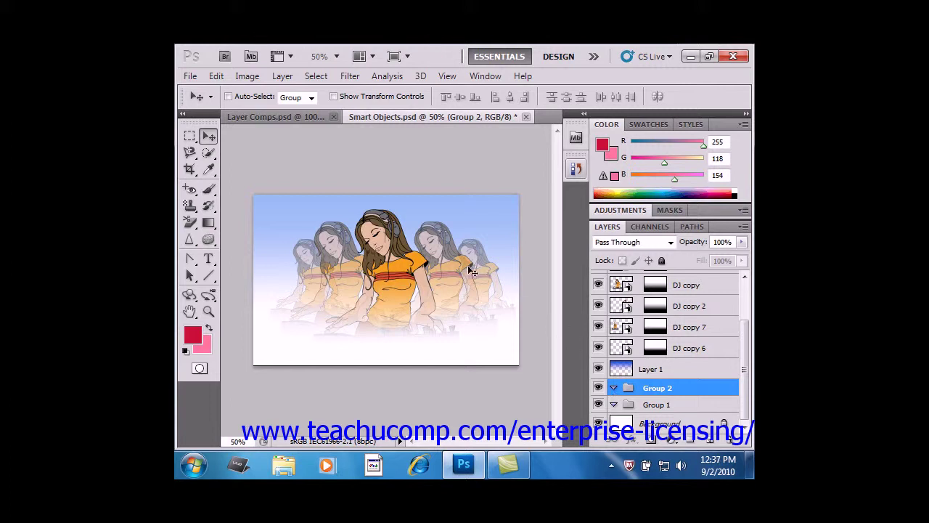
Step: Switch to Layer Comps.psd and examine the contents of its text, votives and different backgrounds groups, collapsing each again
{"action": "left_click", "coordinate": [293, 116]}
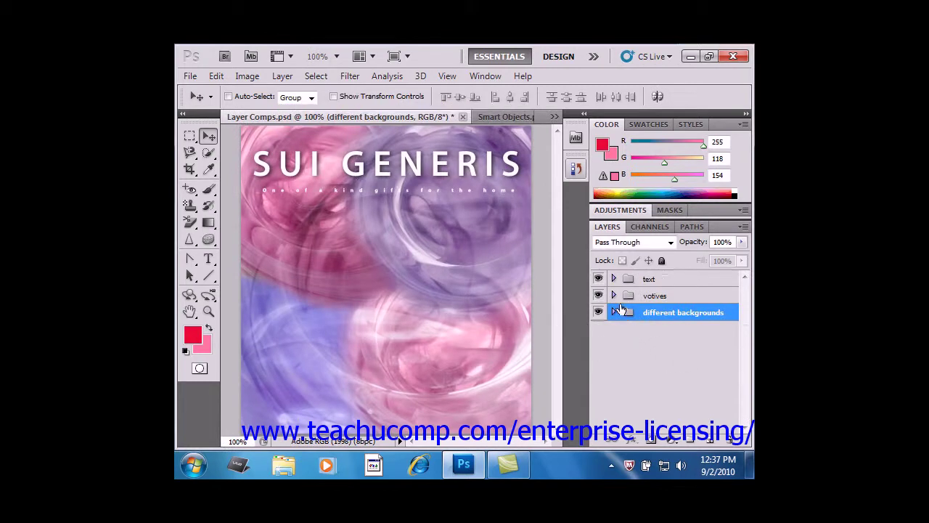
{"action": "left_click", "coordinate": [614, 279]}
{"action": "left_click", "coordinate": [614, 280]}
{"action": "left_click", "coordinate": [615, 296]}
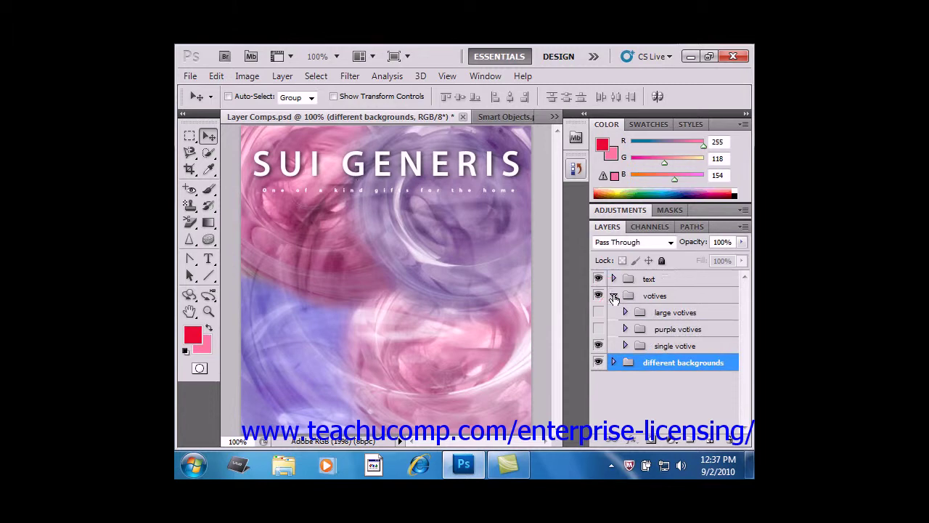
{"action": "left_click", "coordinate": [615, 296]}
{"action": "left_click", "coordinate": [614, 313]}
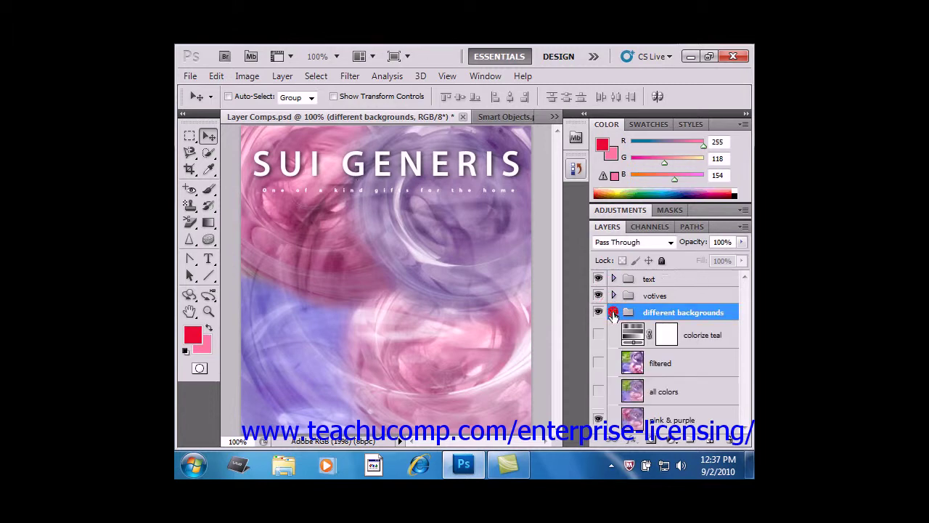
{"action": "left_click", "coordinate": [614, 313]}
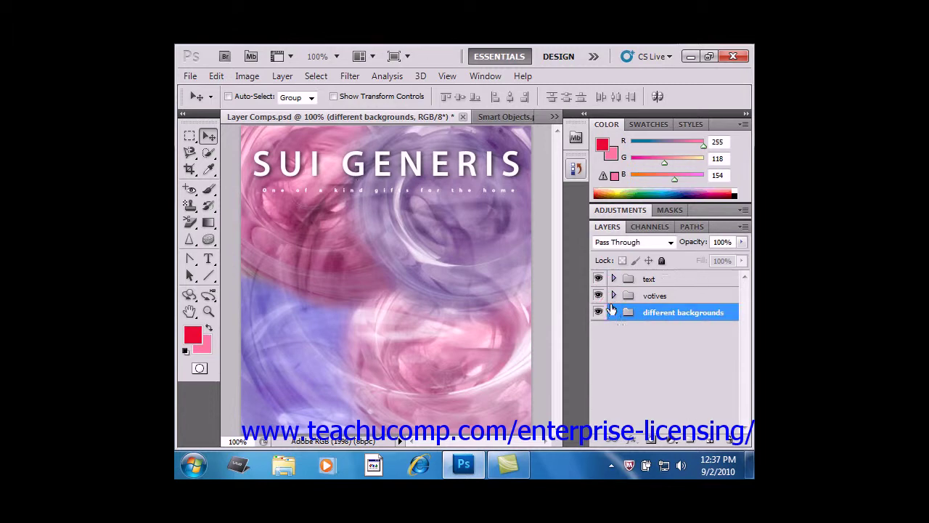